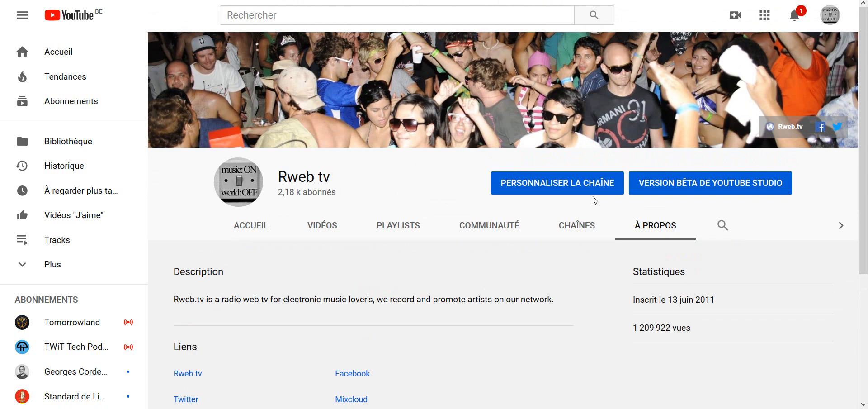
scroll(595, 200, "down", 4)
scroll(595, 200, "up", 4)
left_click_drag(730, 301, 687, 300)
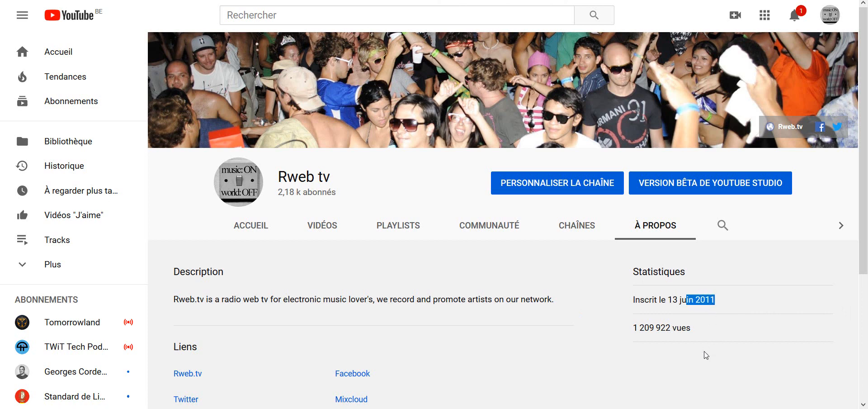
left_click(562, 322)
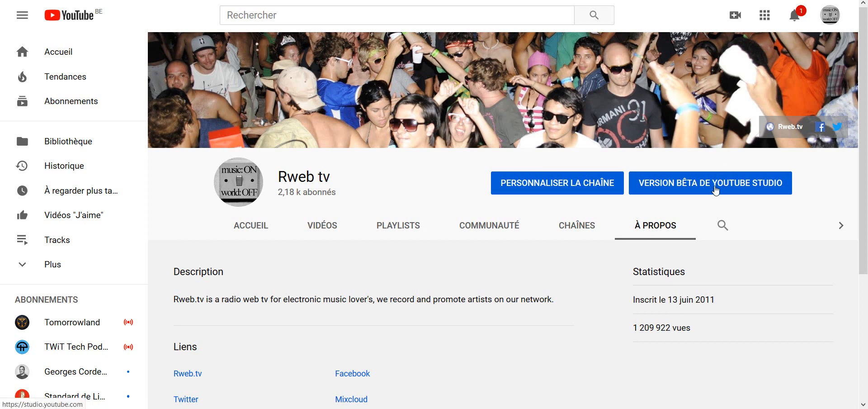
- Open the beta version of YouTube Studio and display the channel's analytics (Données analytiques)
left_click(715, 190)
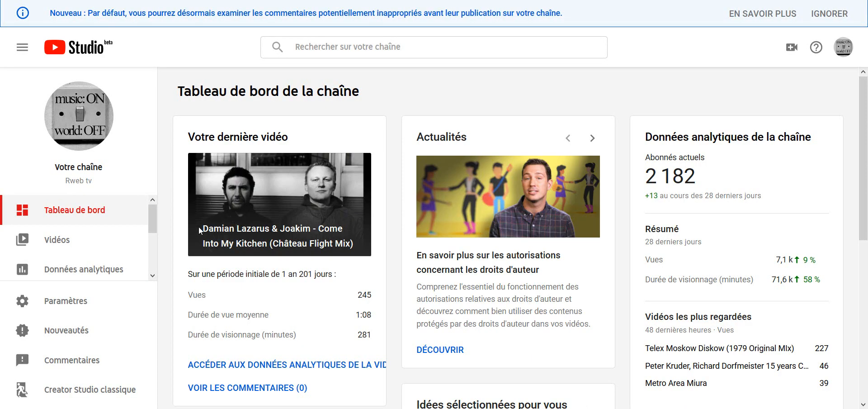
left_click(82, 272)
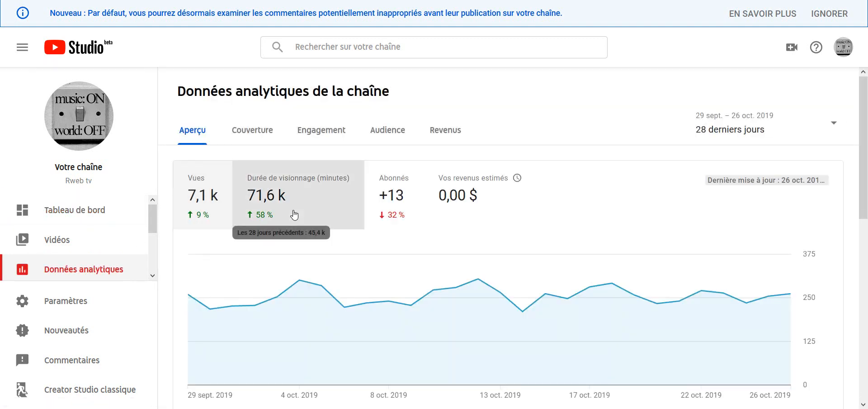
- Examine the channel's 28-day analytics overview, covering the views chart, the most-watched videos and the real-time activity
scroll(291, 214, "down", 3)
scroll(294, 213, "up", 3)
mouse_move(293, 210)
scroll(293, 211, "down", 5)
scroll(294, 212, "up", 4)
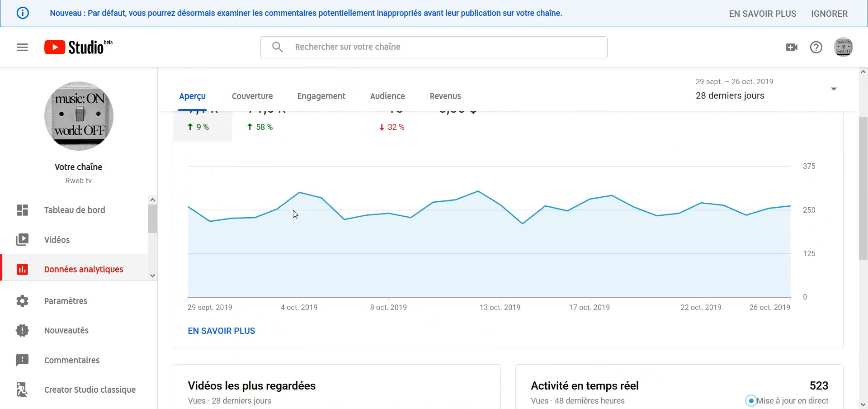
scroll(295, 213, "up", 2)
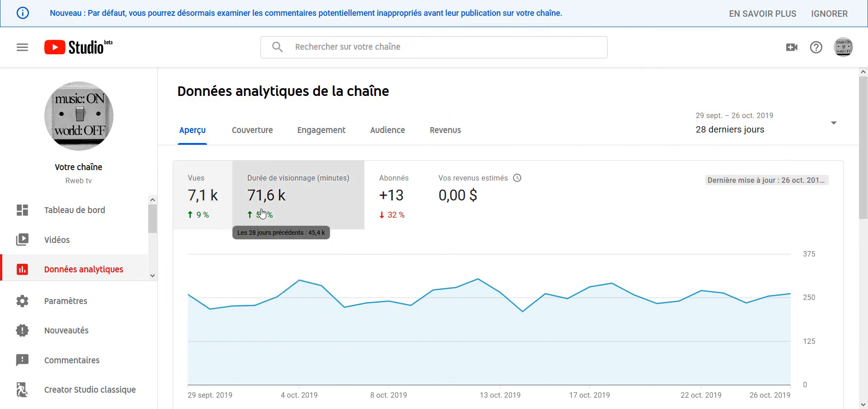
scroll(477, 229, "down", 6)
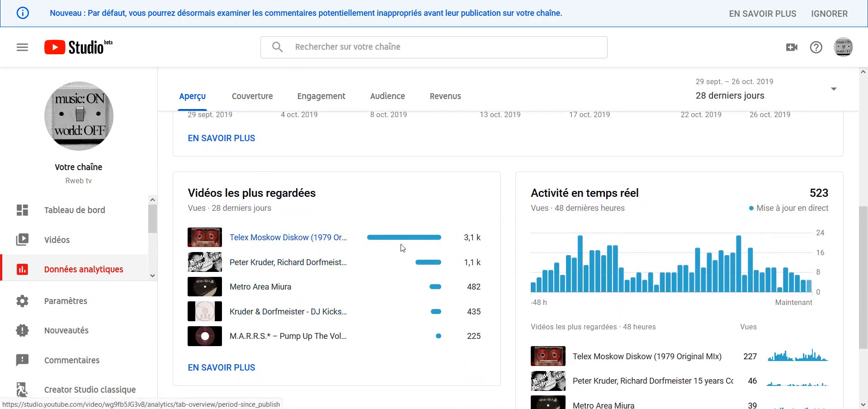
scroll(357, 301, "down", 3)
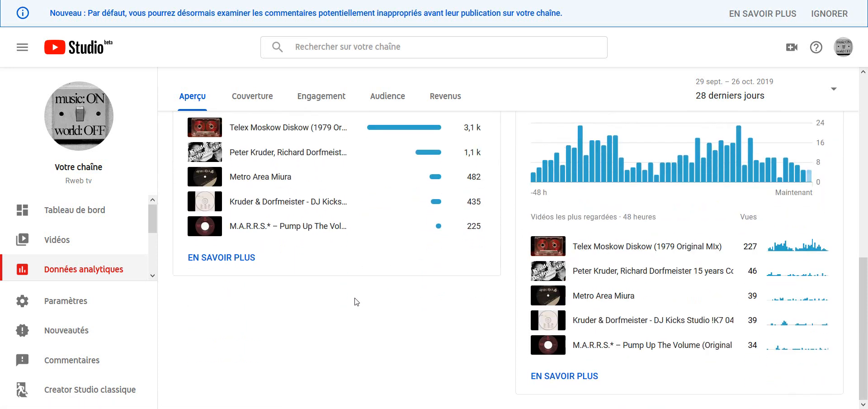
scroll(357, 301, "up", 4)
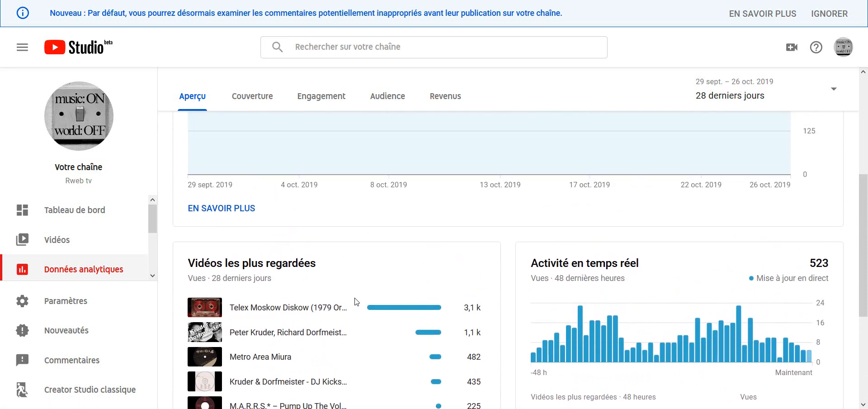
scroll(356, 301, "up", 3)
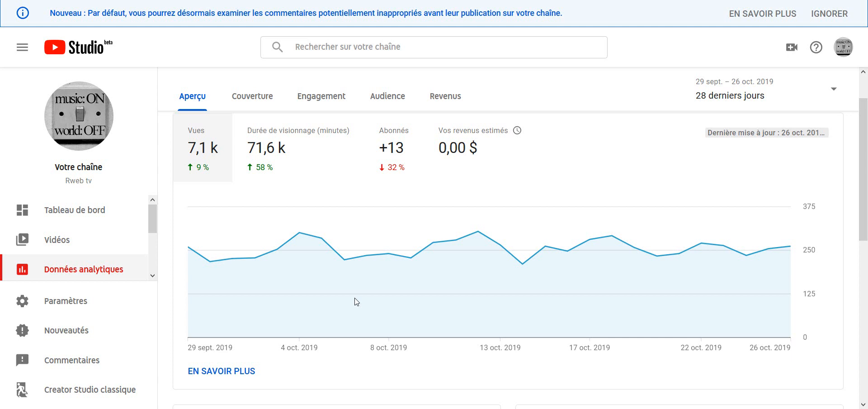
scroll(356, 301, "down", 2)
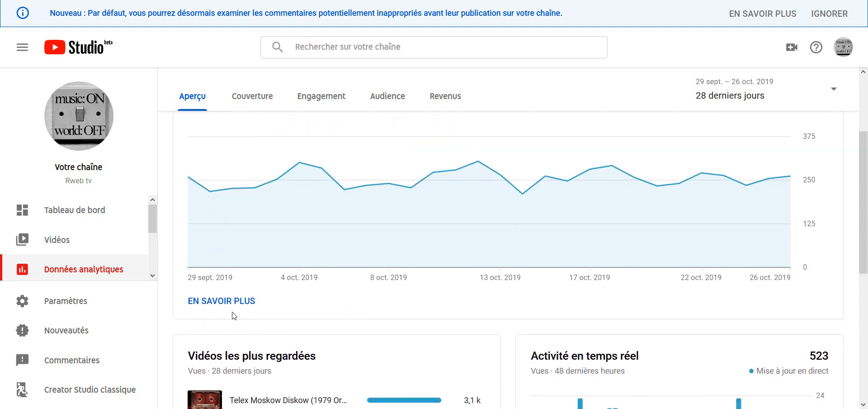
- Open the detailed report behind the overview's views chart and review its per-video table
left_click(231, 311)
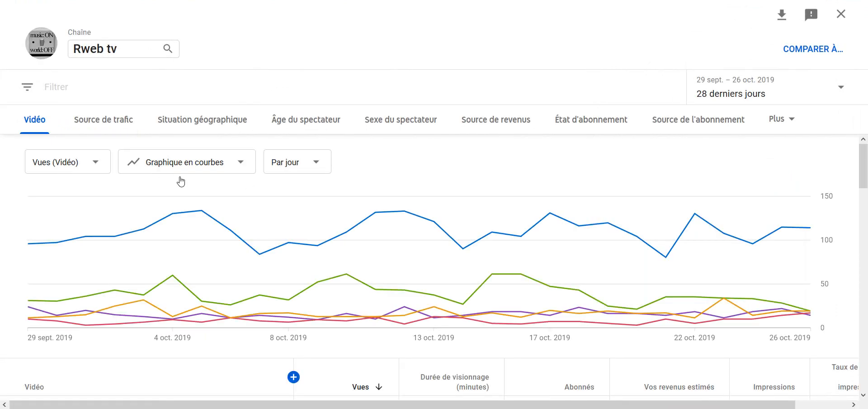
scroll(173, 241, "down", 10)
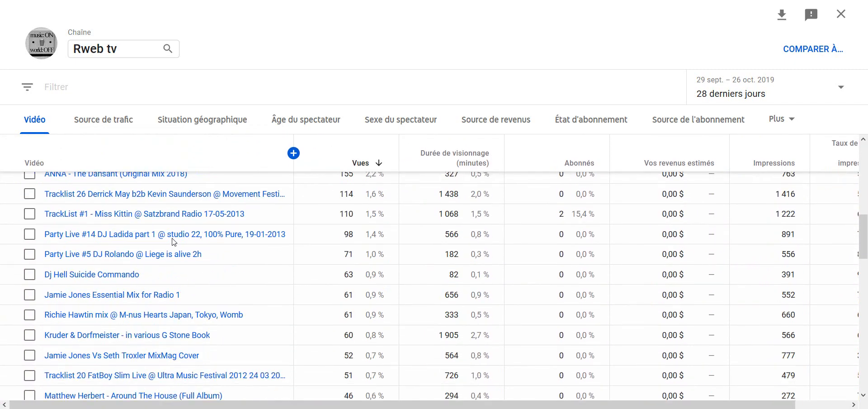
scroll(173, 241, "up", 7)
scroll(173, 243, "down", 5)
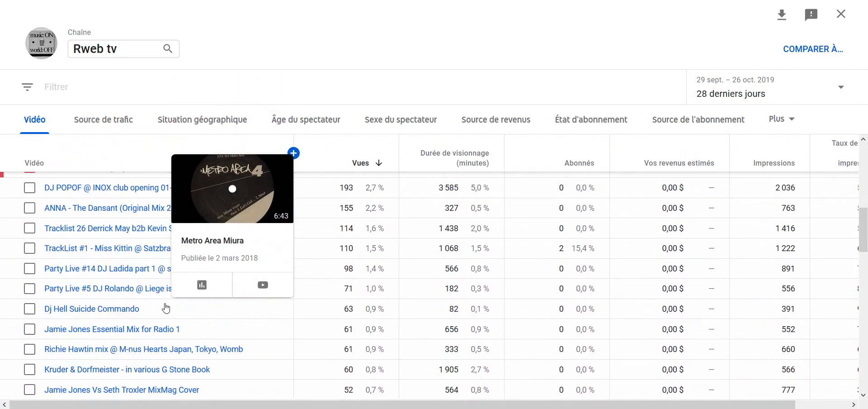
scroll(167, 306, "up", 6)
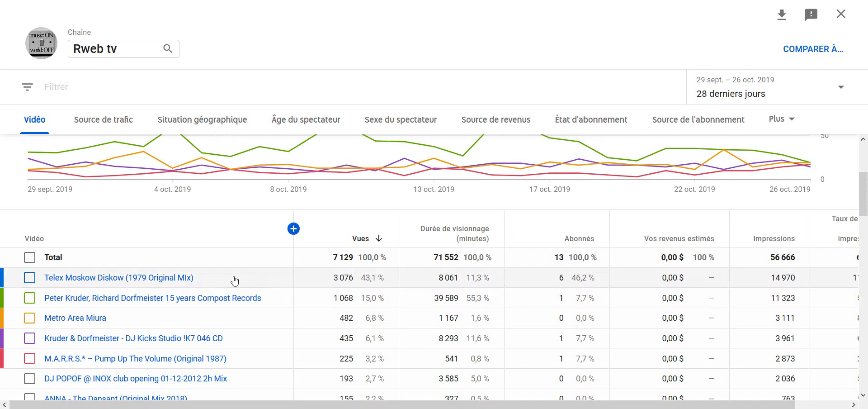
- Browse the channel's playlists and switch the detailed report to the Rweb.tv playlist
left_click(120, 53)
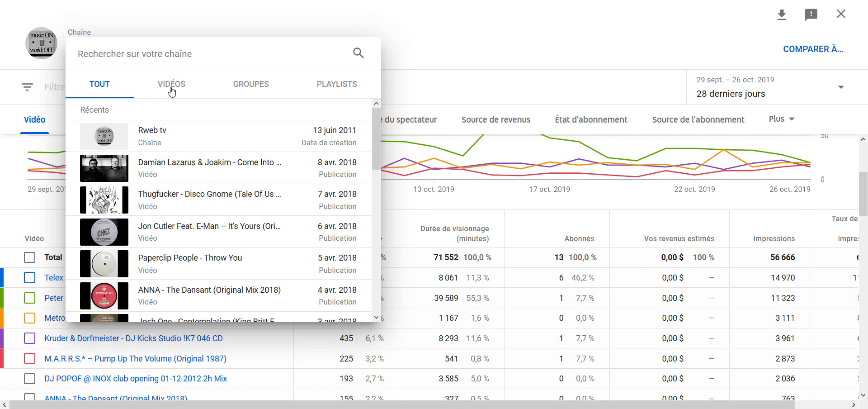
left_click(331, 82)
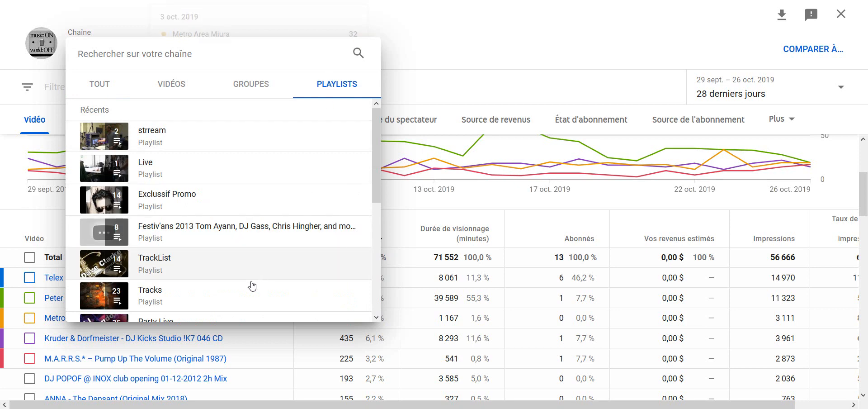
scroll(233, 237, "down", 5)
scroll(234, 238, "up", 5)
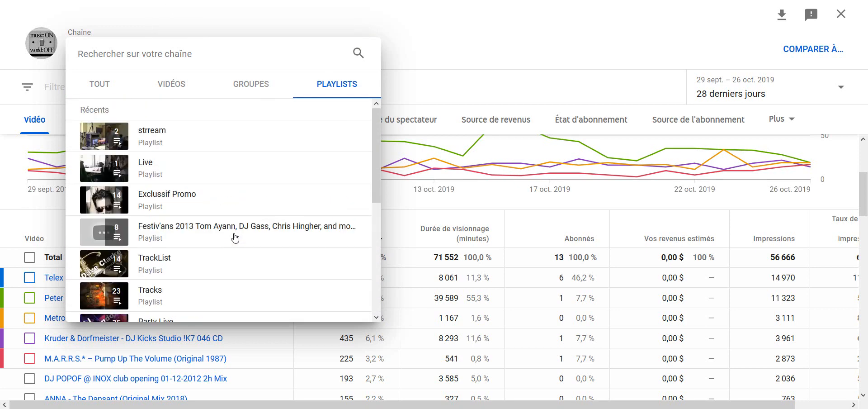
scroll(235, 237, "down", 5)
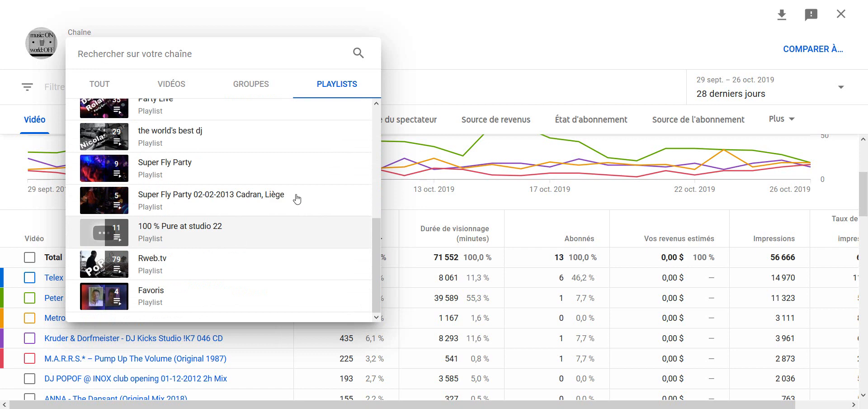
scroll(309, 190, "up", 3)
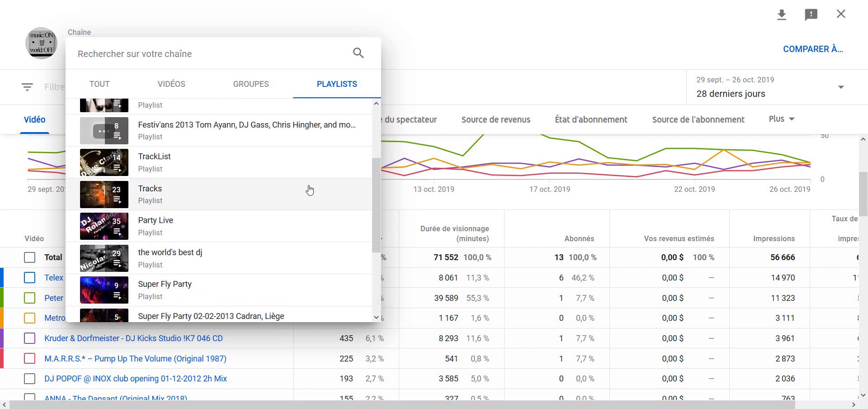
scroll(309, 190, "up", 3)
scroll(309, 190, "down", 5)
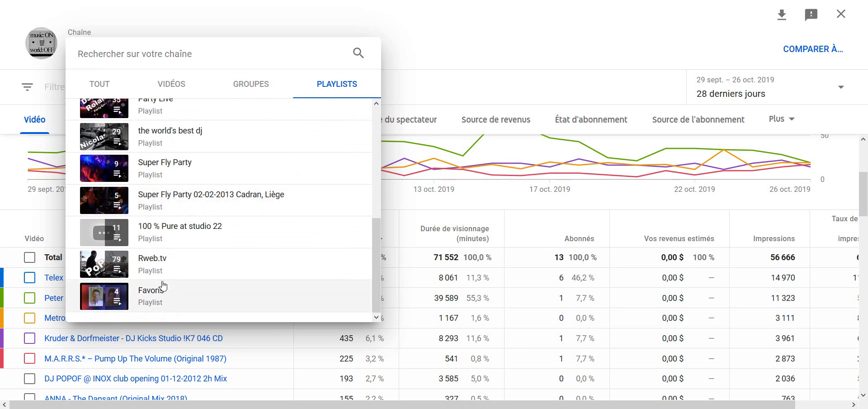
left_click(158, 265)
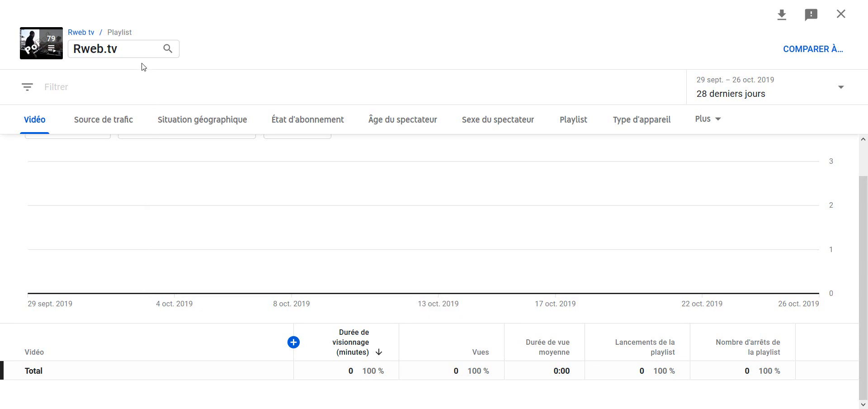
- Start creating a new Analytics group of videos
left_click(141, 48)
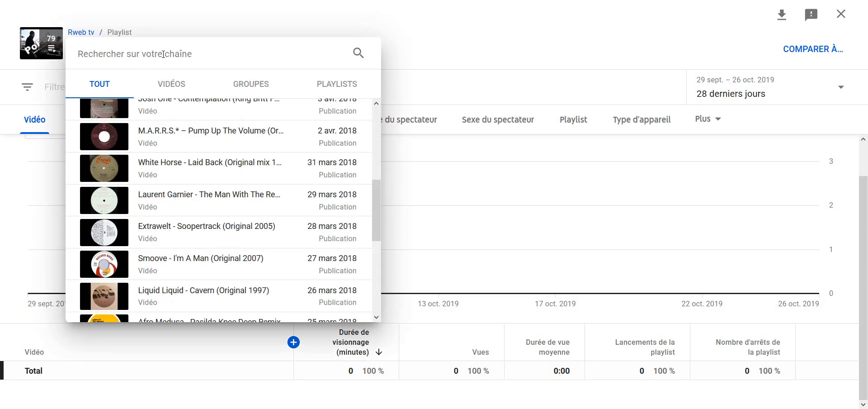
left_click(275, 89)
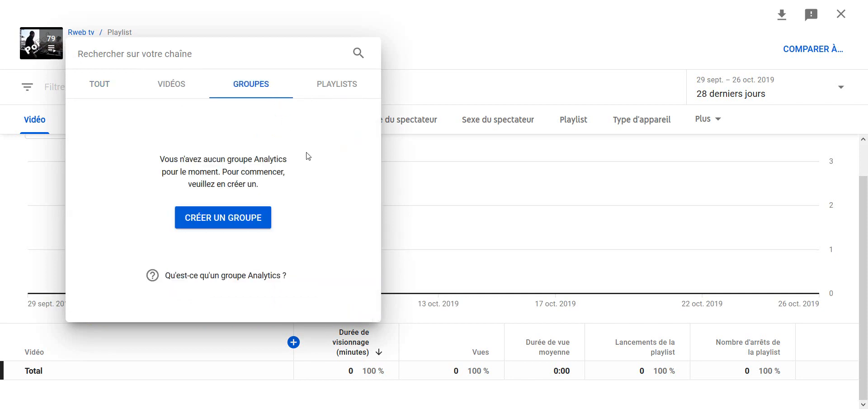
left_click(238, 217)
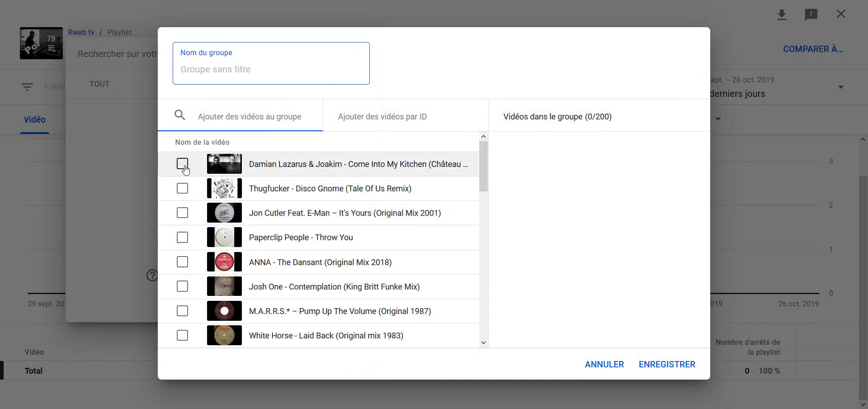
- Add the first seven listed videos to the group, from Damian Lazarus & Joakim - Come Into My Kitchen through M.A.R.R.S. - Pump Up The Volume
left_click(183, 165)
left_click(181, 189)
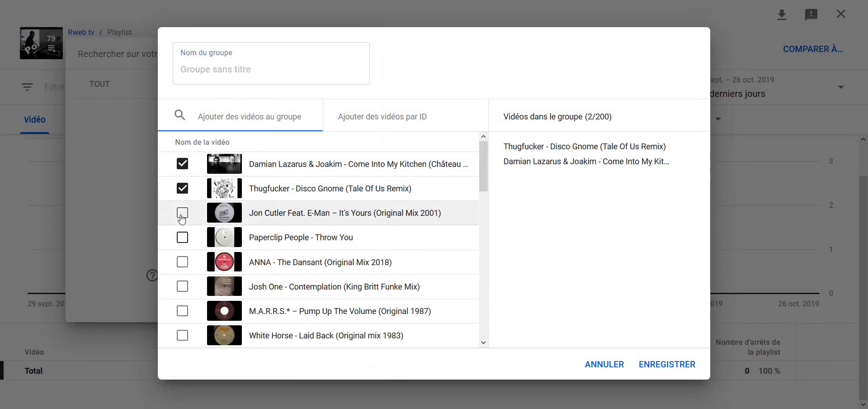
left_click(182, 215)
left_click(182, 239)
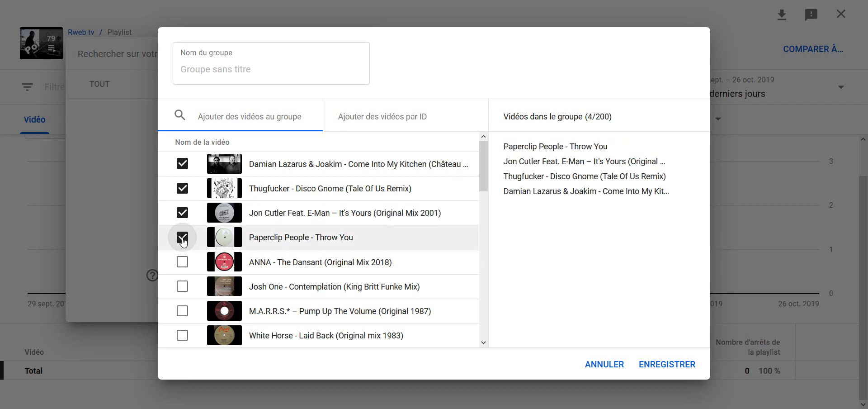
left_click(182, 263)
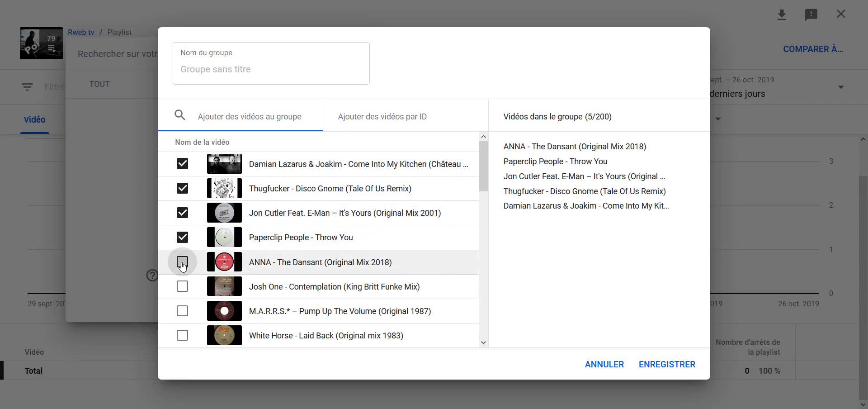
left_click(182, 286)
left_click(182, 310)
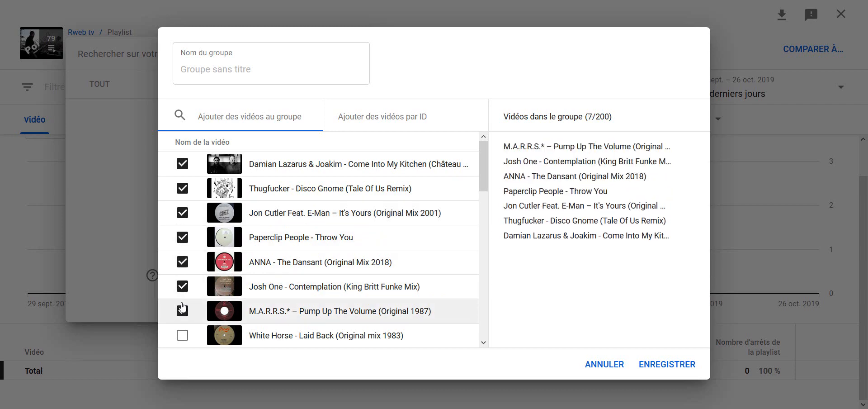
- Add the next seven videos to the group, from White Horse - Laid Back through A Number Of Names - Sharevari Instrumental
scroll(182, 309, "down", 4)
scroll(181, 306, "up", 1)
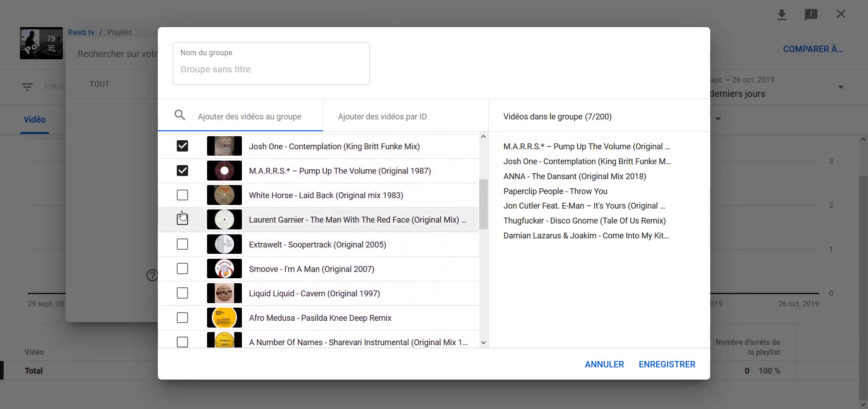
left_click(181, 195)
left_click(182, 218)
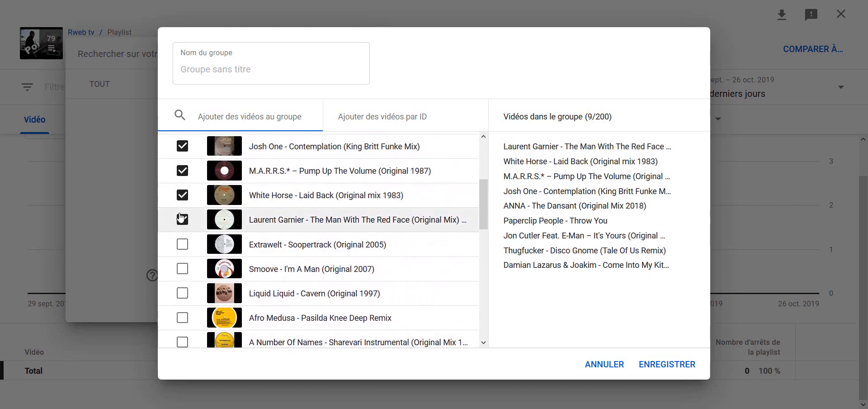
left_click(182, 244)
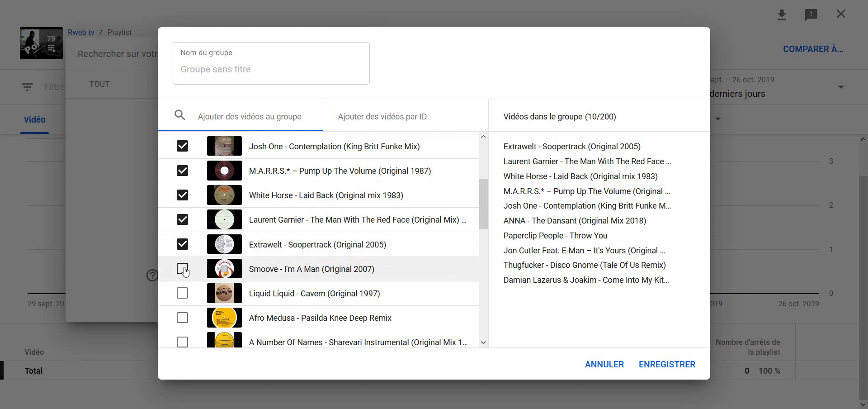
left_click(183, 270)
left_click(183, 294)
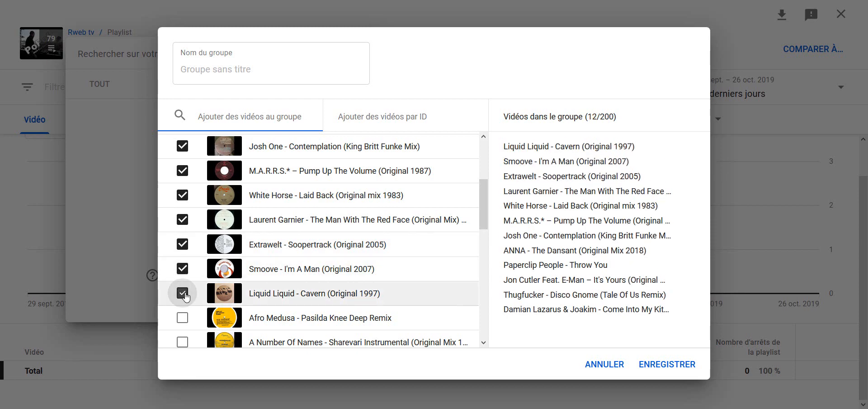
left_click(183, 319)
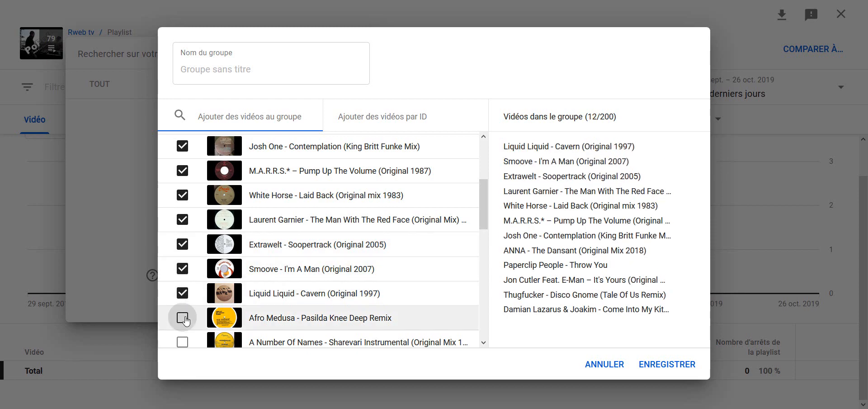
left_click(183, 342)
- Add Tom Trago - Use Me Again, Max Berlin - Elle Et Moi and Cultural Vibe - Ma Foom Bey to the group
scroll(181, 258, "down", 3)
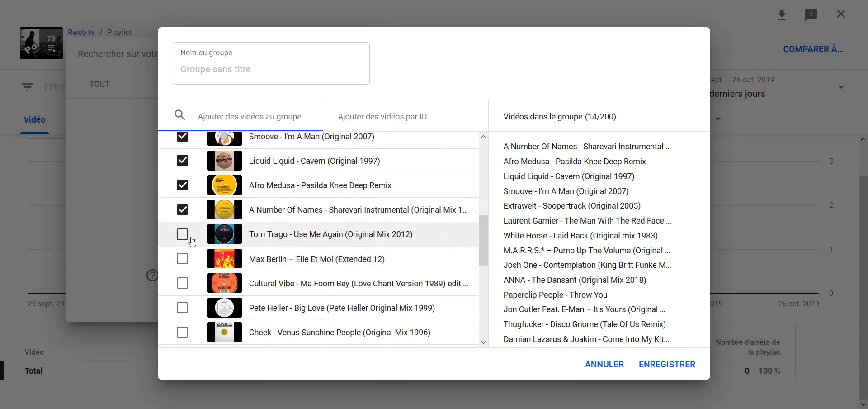
left_click(183, 234)
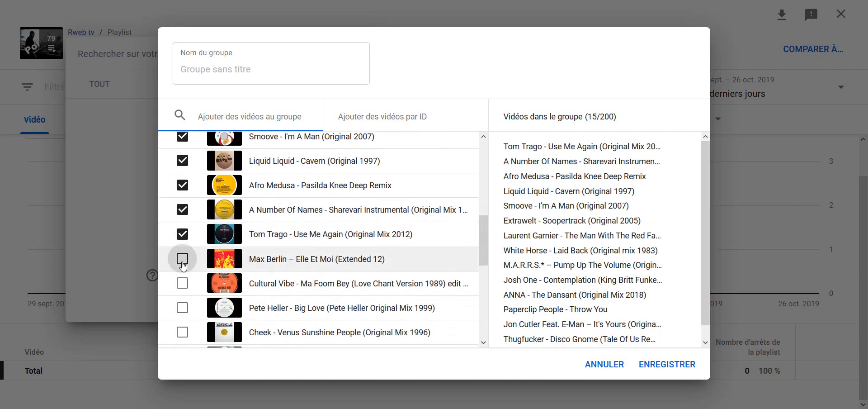
left_click(182, 259)
left_click(182, 283)
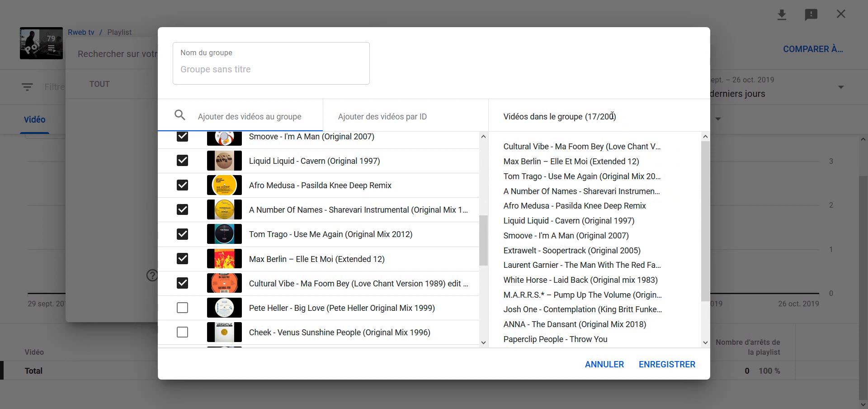
- Save the video group without giving it a name and open its detailed report
left_click_drag(612, 116, 600, 117)
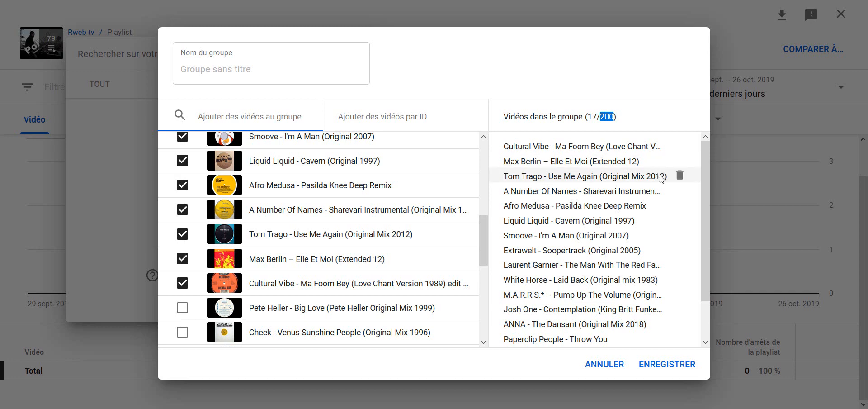
left_click(676, 366)
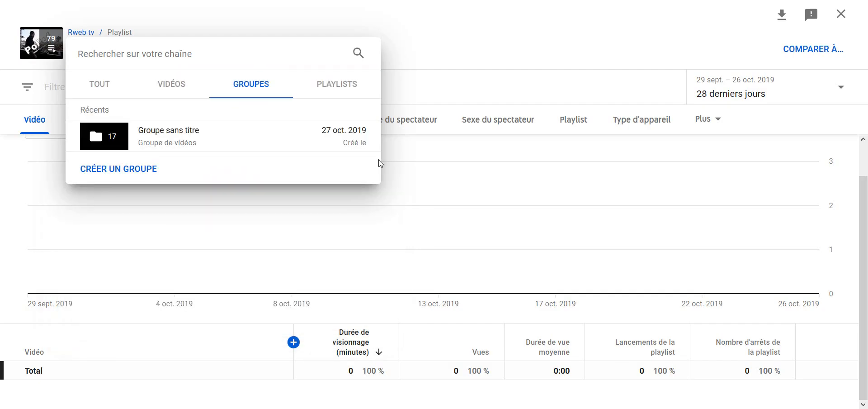
left_click(139, 139)
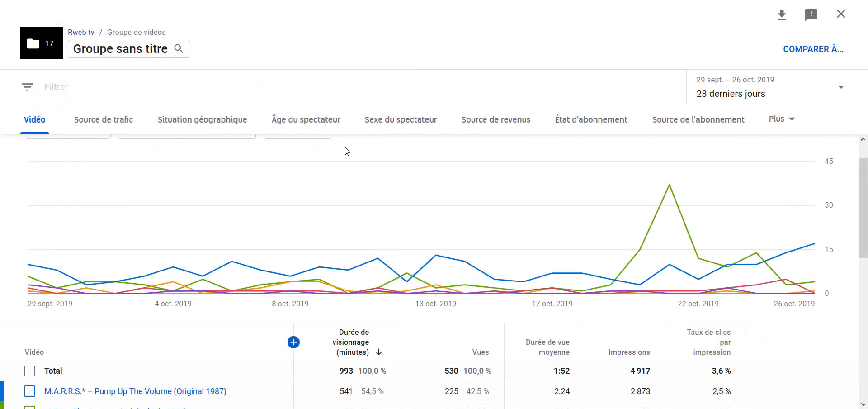
- Review the group's combined watch time, views, average view duration, impressions and click-through rate in the totals row
scroll(347, 150, "down", 4)
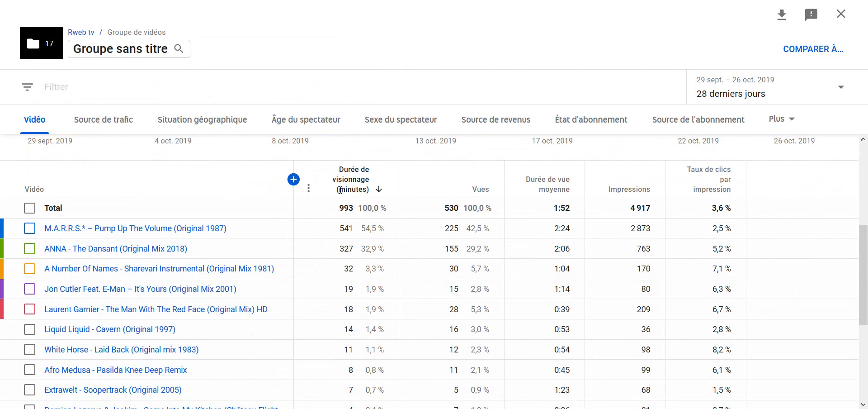
left_click_drag(335, 208, 354, 209)
left_click_drag(443, 211, 460, 210)
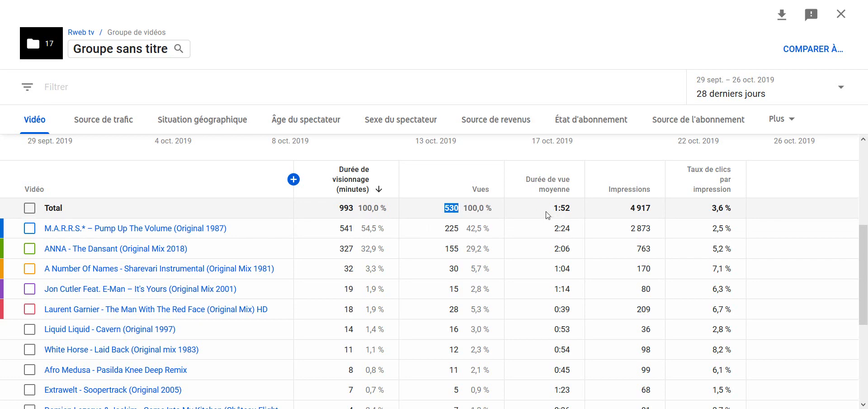
left_click_drag(552, 209, 570, 208)
left_click_drag(628, 210, 656, 212)
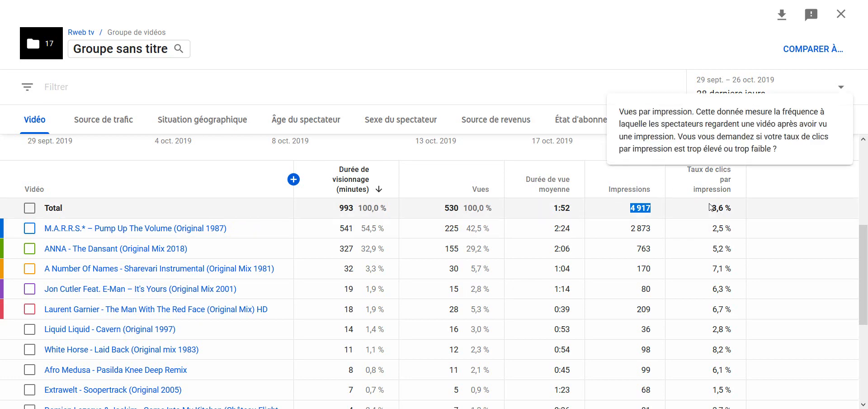
left_click_drag(712, 208, 732, 208)
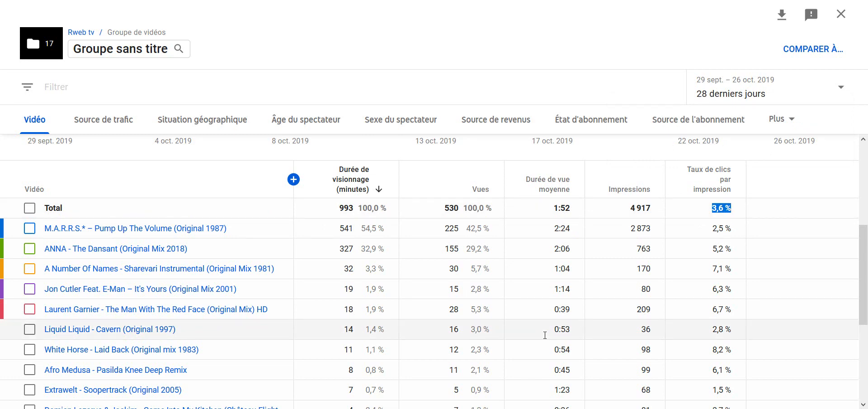
- Examine the statistics of each video in the group and the daily views chart above the table
scroll(545, 335, "down", 5)
scroll(545, 335, "up", 8)
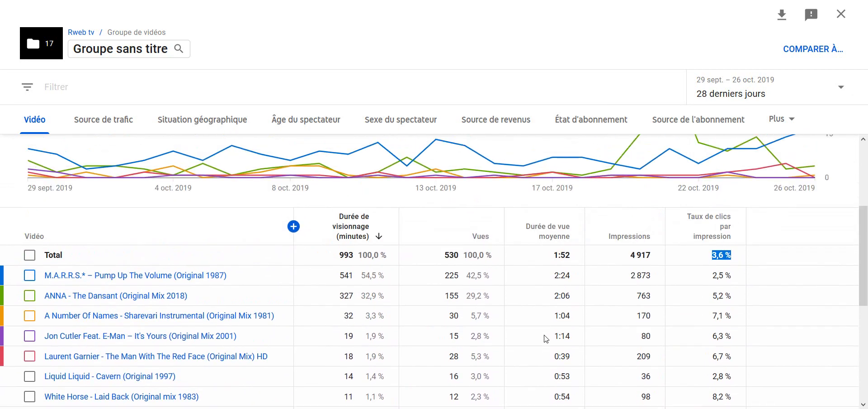
scroll(546, 339, "down", 5)
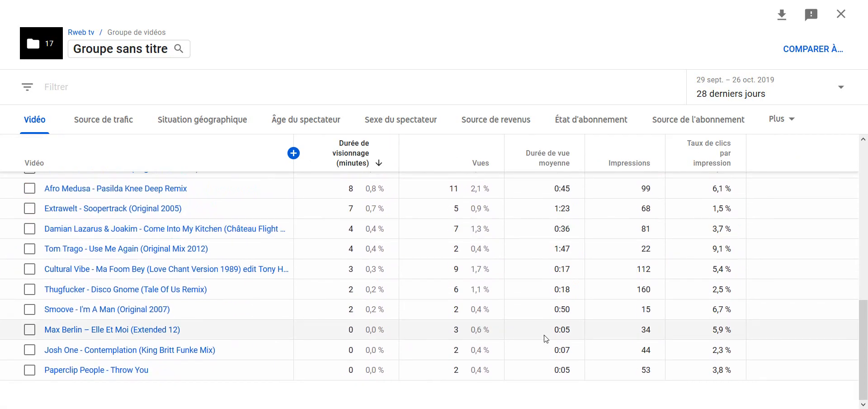
scroll(546, 338, "up", 6)
scroll(546, 338, "down", 3)
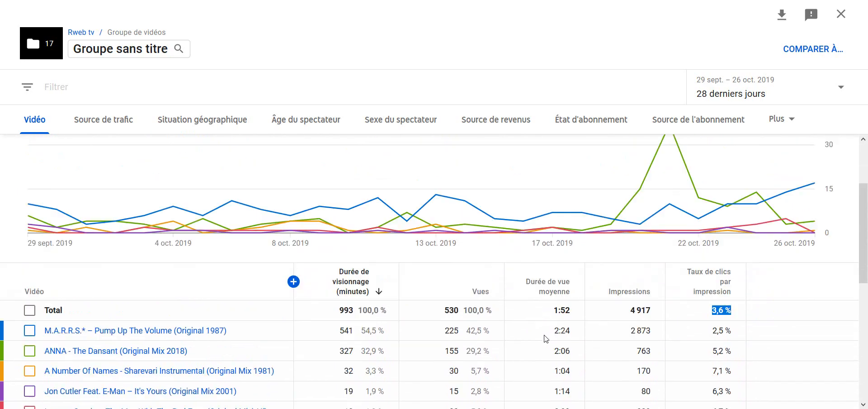
scroll(546, 339, "up", 3)
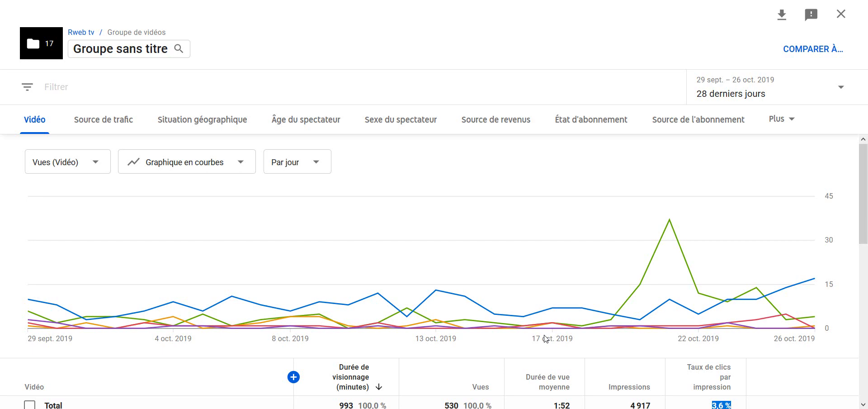
- Open the report's selector of channel videos, groups and playlists
left_click(132, 55)
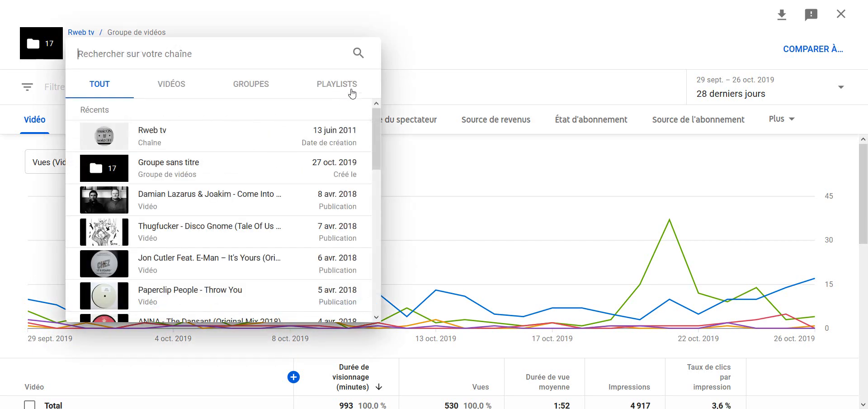